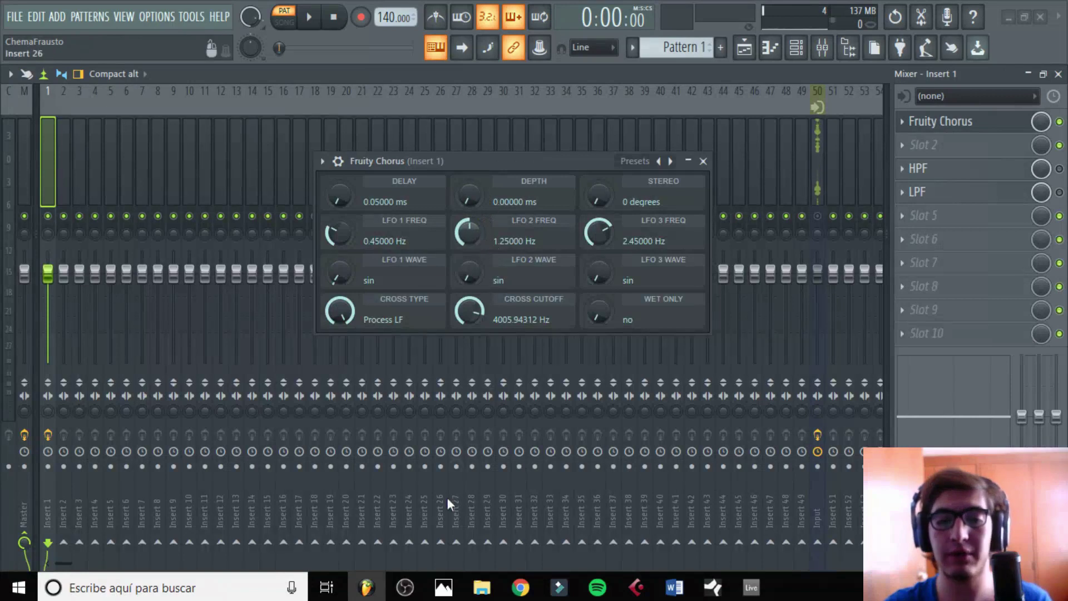
Switch to Photos to examine the chorus signal-flow diagram, comparing it with the Fruity Chorus controls in FL Studio.
{"action": "left_click", "coordinate": [443, 587]}
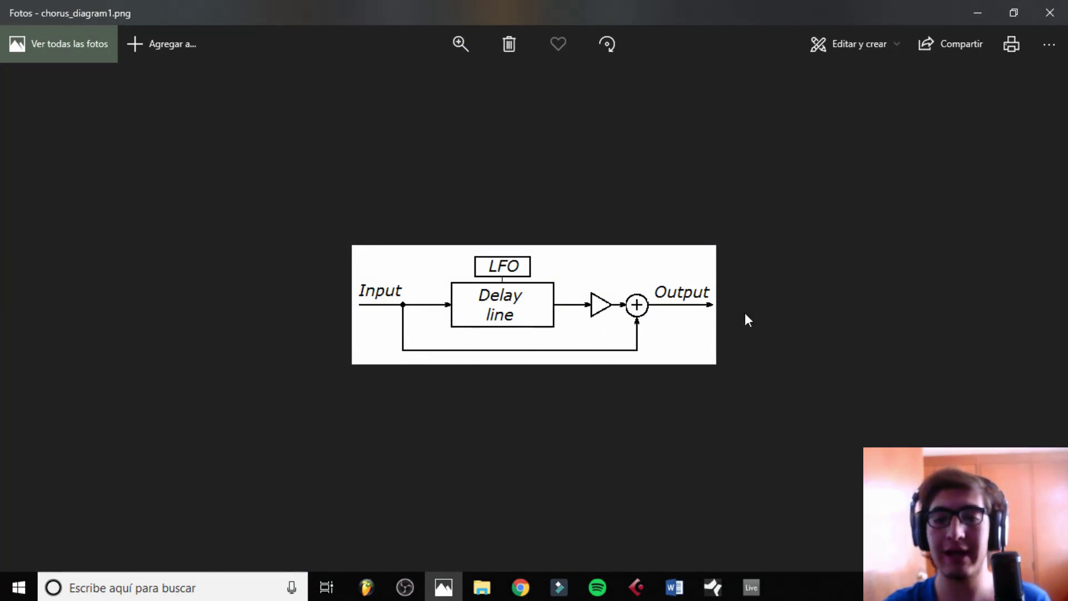
{"action": "key", "text": "alt+Tab"}
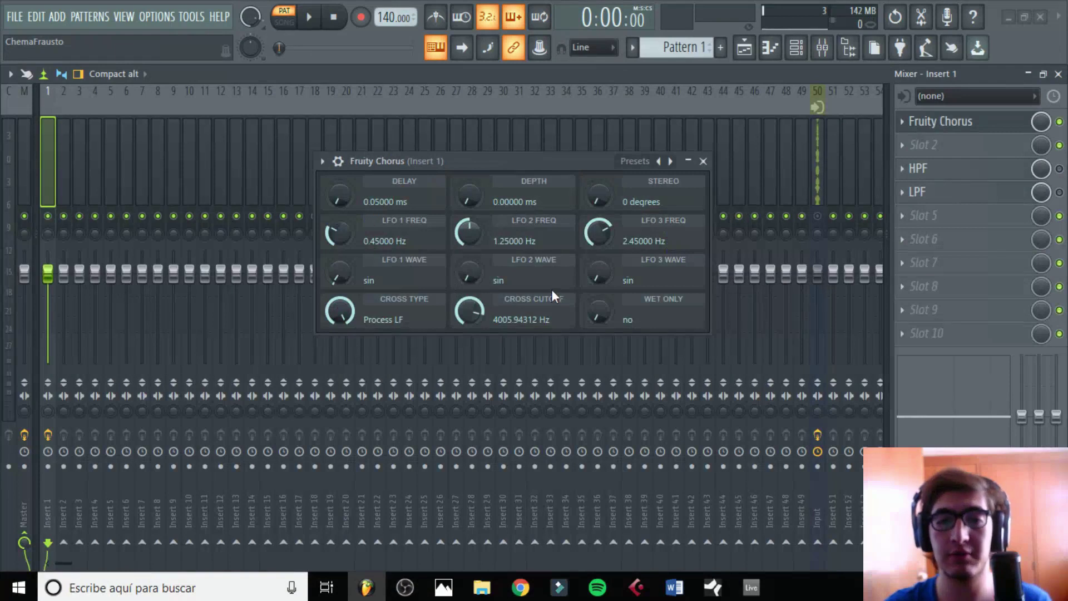
{"action": "key", "text": "alt+Tab"}
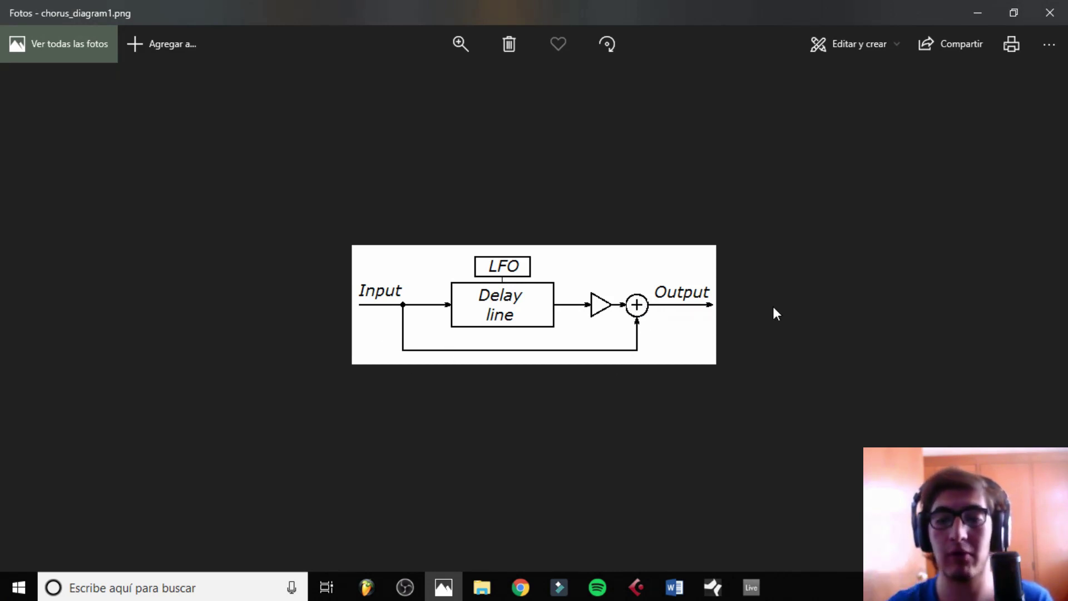
{"action": "key", "text": "alt+Tab"}
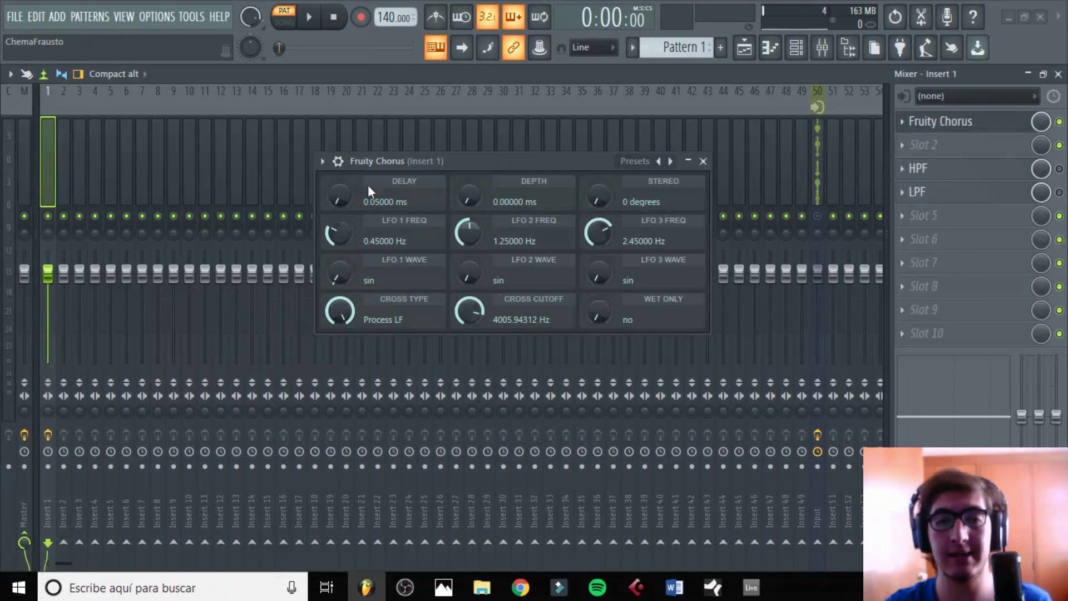
Raise the Fruity Chorus delay to 30 ms and bring it back down to about 8.9 ms.
{"action": "left_click_drag", "start_coordinate": [339, 196], "coordinate": [369, 201]}
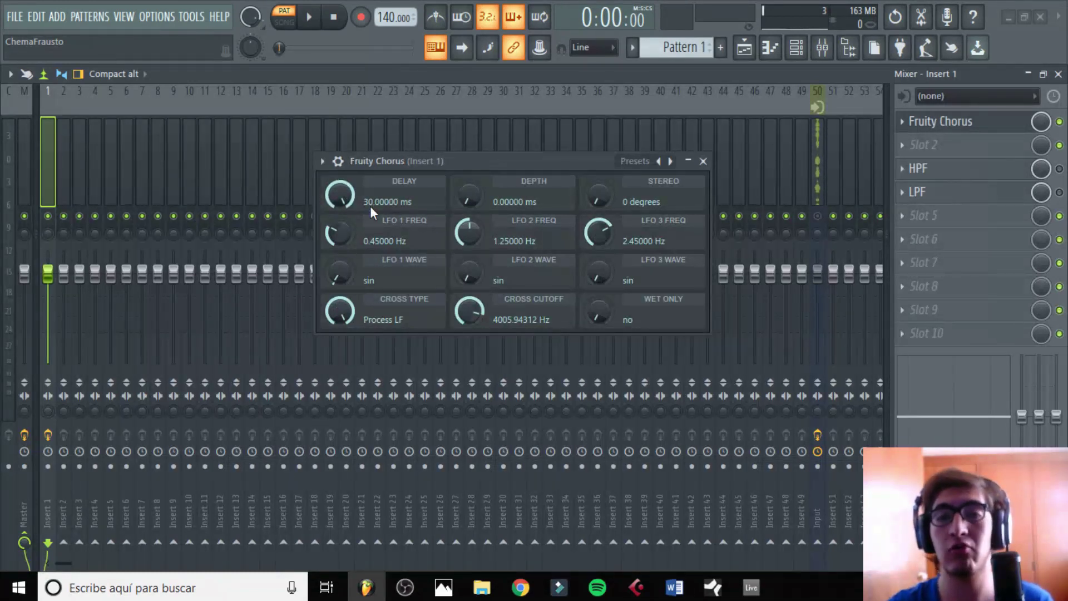
{"action": "left_click_drag", "start_coordinate": [342, 205], "coordinate": [342, 206]}
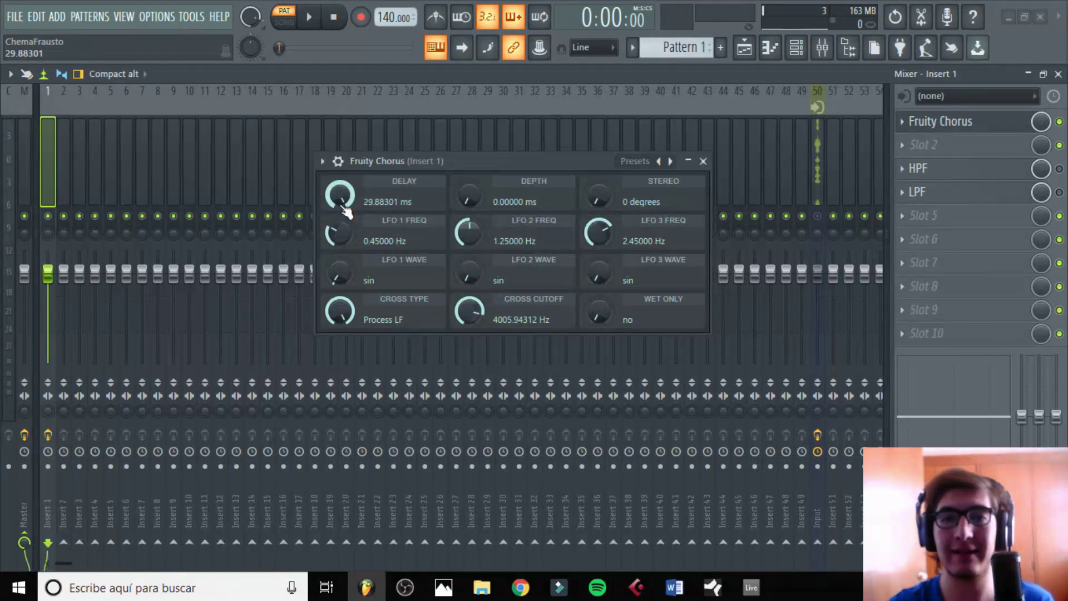
{"action": "left_click_drag", "start_coordinate": [342, 206], "coordinate": [342, 217]}
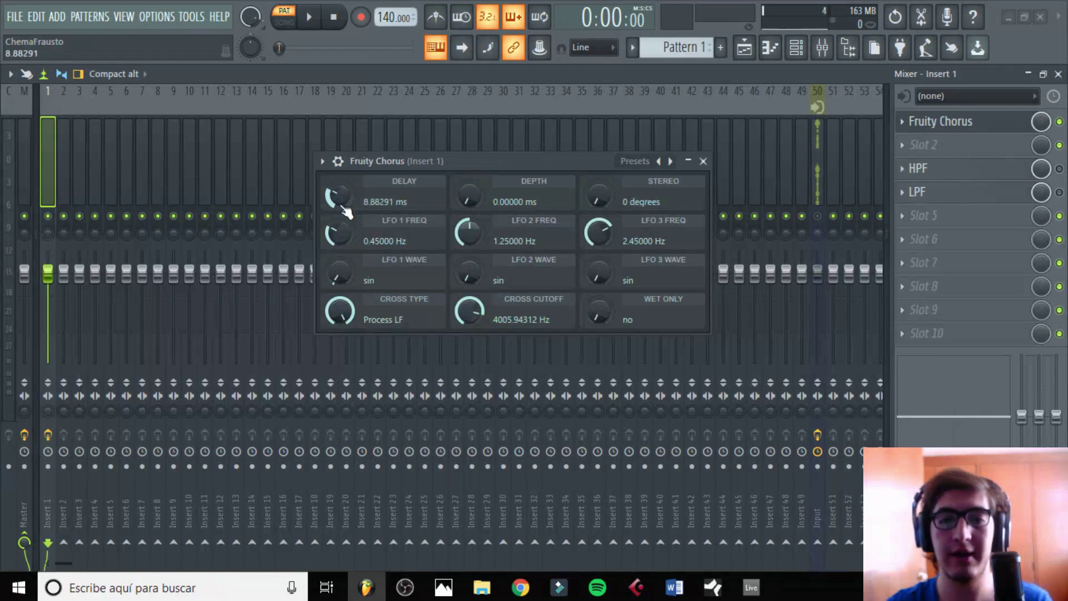
Set the chorus depth to about 0.41 ms and raise the delay to about 27.1 ms while the pattern plays.
{"action": "left_click_drag", "start_coordinate": [463, 202], "coordinate": [462, 202]}
{"action": "key", "text": "space"}
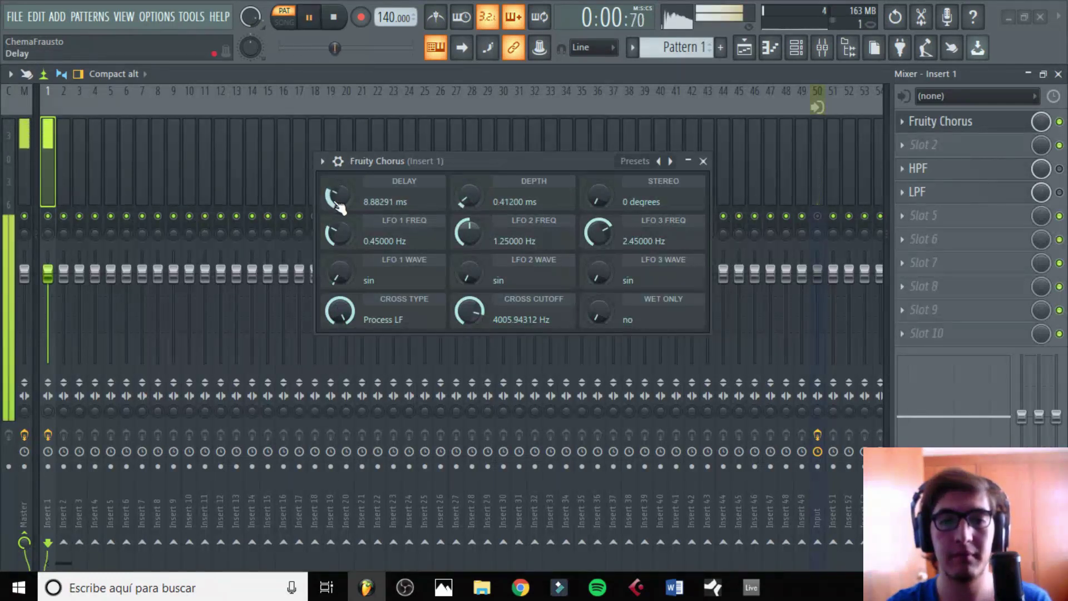
{"action": "mouse_move", "coordinate": [339, 204]}
{"action": "left_mouse_down"}
{"action": "mouse_move", "coordinate": [339, 188]}
{"action": "mouse_move", "coordinate": [348, 225]}
{"action": "mouse_move", "coordinate": [352, 188]}
{"action": "left_mouse_up"}
{"action": "key", "text": "space"}
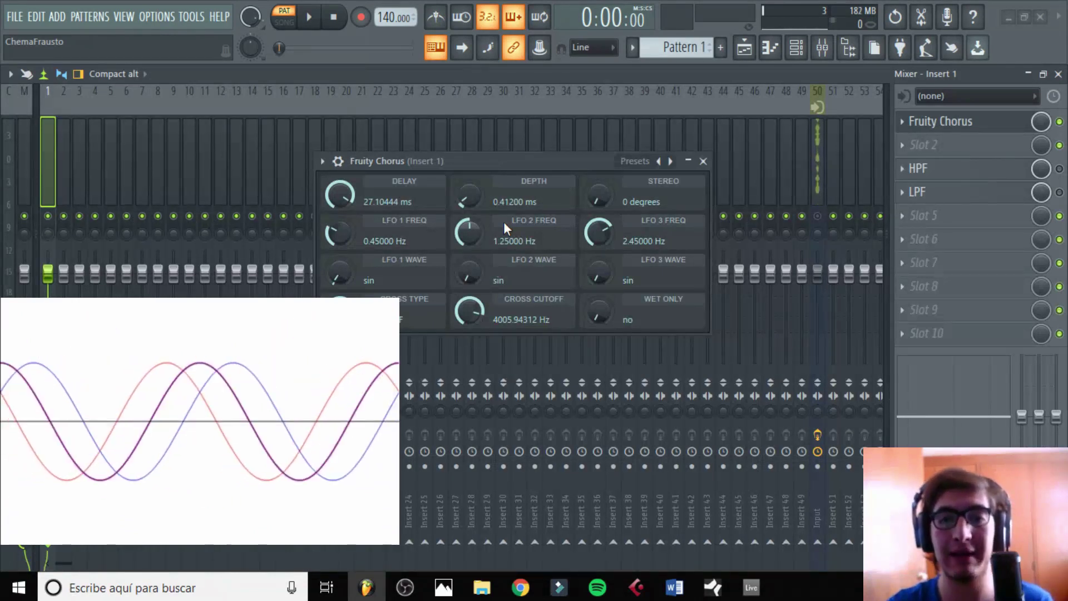
Set the chorus depth to about 3.84 ms and the delay to about 4.35 ms while listening to the pattern.
{"action": "scroll", "coordinate": [365, 194], "scroll_direction": "down", "scroll_amount": 6}
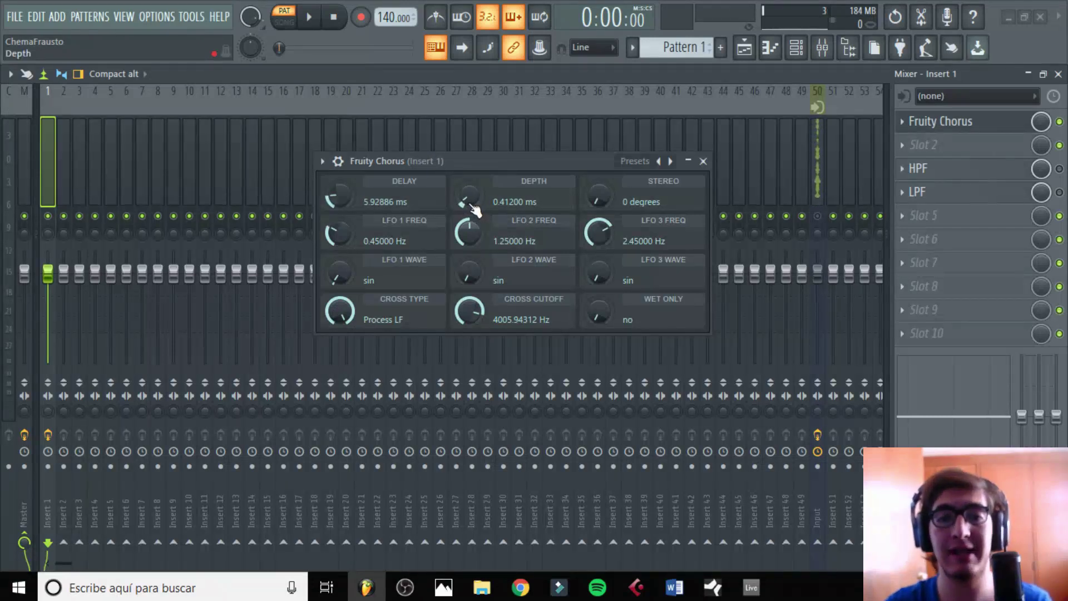
{"action": "key", "text": "space"}
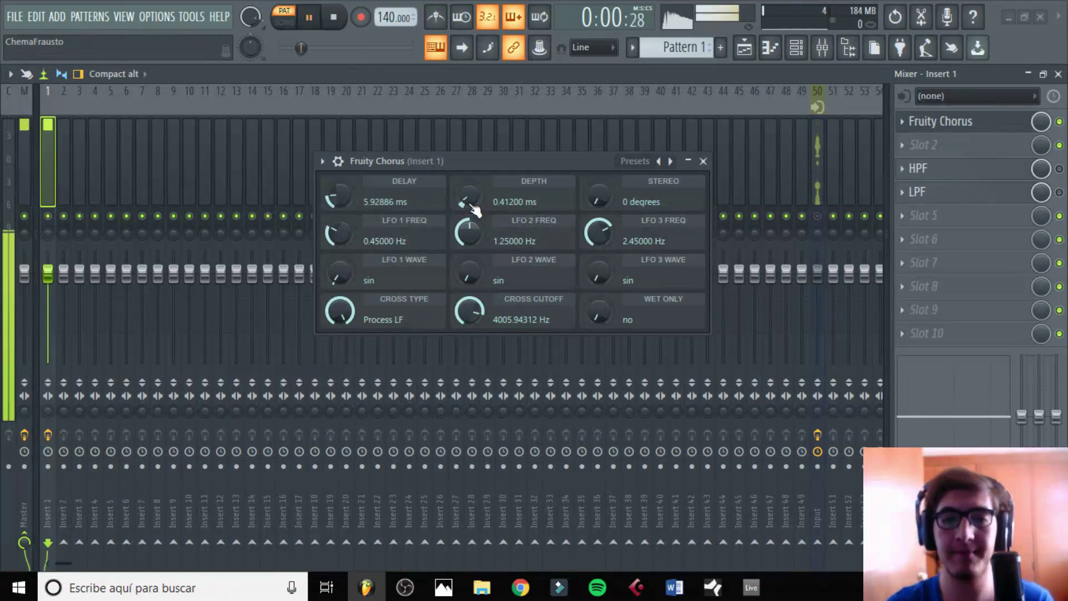
{"action": "left_click_drag", "start_coordinate": [474, 209], "coordinate": [474, 181]}
{"action": "mouse_move", "coordinate": [332, 201]}
{"action": "left_mouse_down"}
{"action": "mouse_move", "coordinate": [332, 213]}
{"action": "mouse_move", "coordinate": [337, 200]}
{"action": "left_mouse_up"}
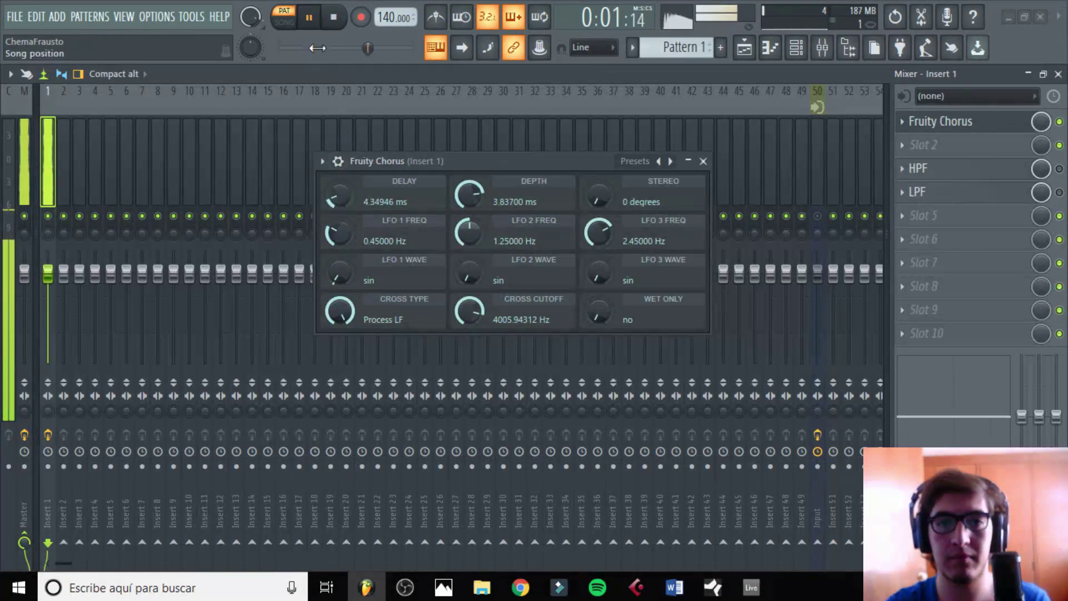
{"action": "key", "text": "space"}
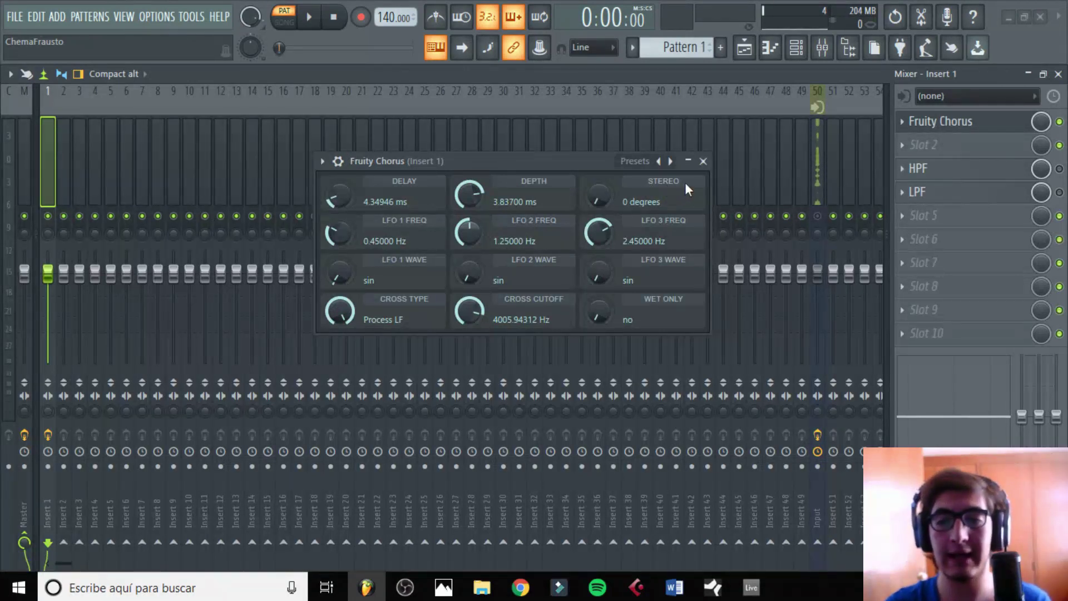
Raise the chorus stereo phase to 180 degrees and reduce it to 12 degrees.
{"action": "mouse_move", "coordinate": [598, 196]}
{"action": "left_mouse_down"}
{"action": "mouse_move", "coordinate": [598, 140]}
{"action": "mouse_move", "coordinate": [610, 266]}
{"action": "mouse_move", "coordinate": [611, 167]}
{"action": "mouse_move", "coordinate": [608, 214]}
{"action": "left_mouse_up"}
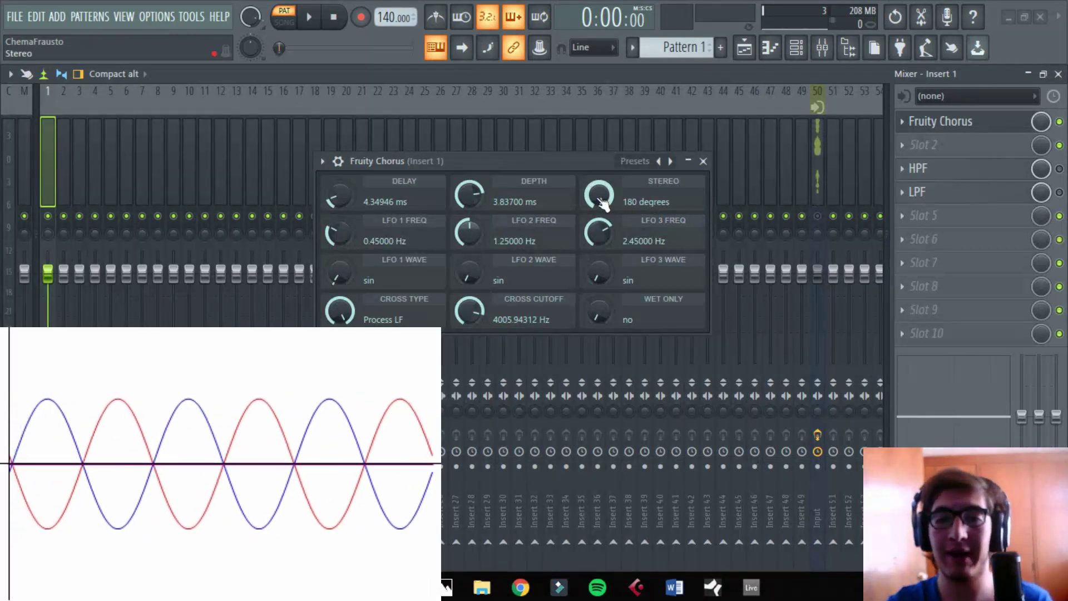
{"action": "left_click_drag", "start_coordinate": [603, 204], "coordinate": [602, 256]}
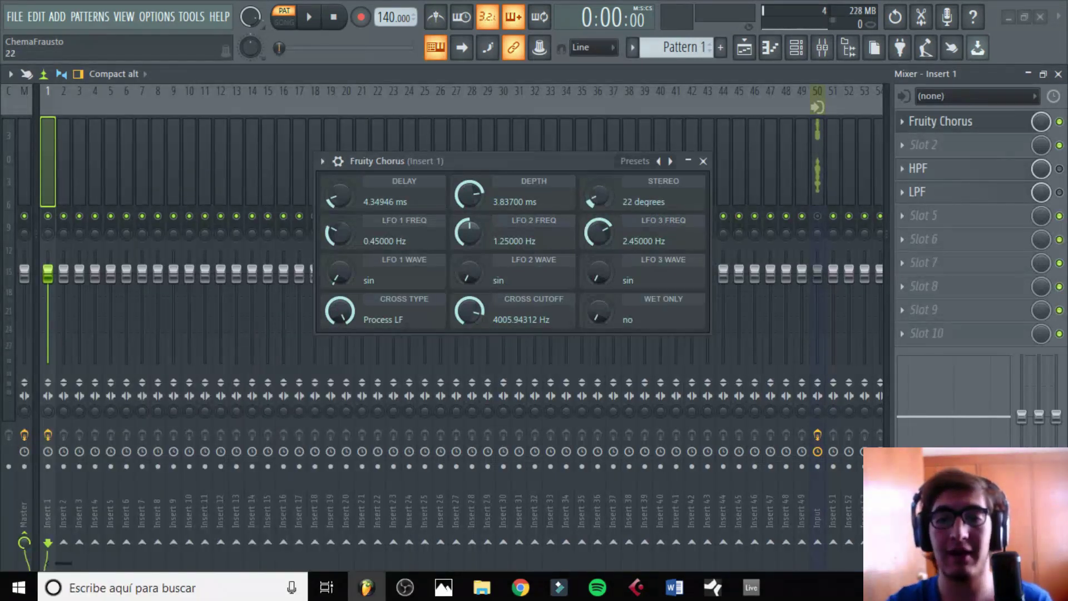
{"action": "left_click_drag", "start_coordinate": [602, 256], "coordinate": [602, 256]}
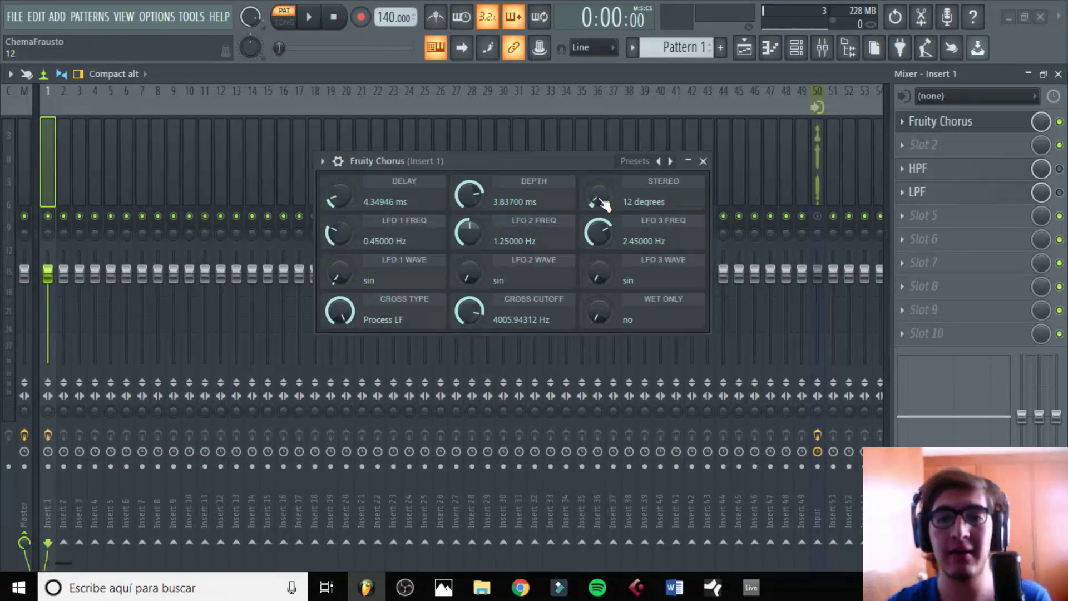
Sweep the chorus stereo phase to 180 degrees and back to 15 degrees during playback.
{"action": "key", "text": "space"}
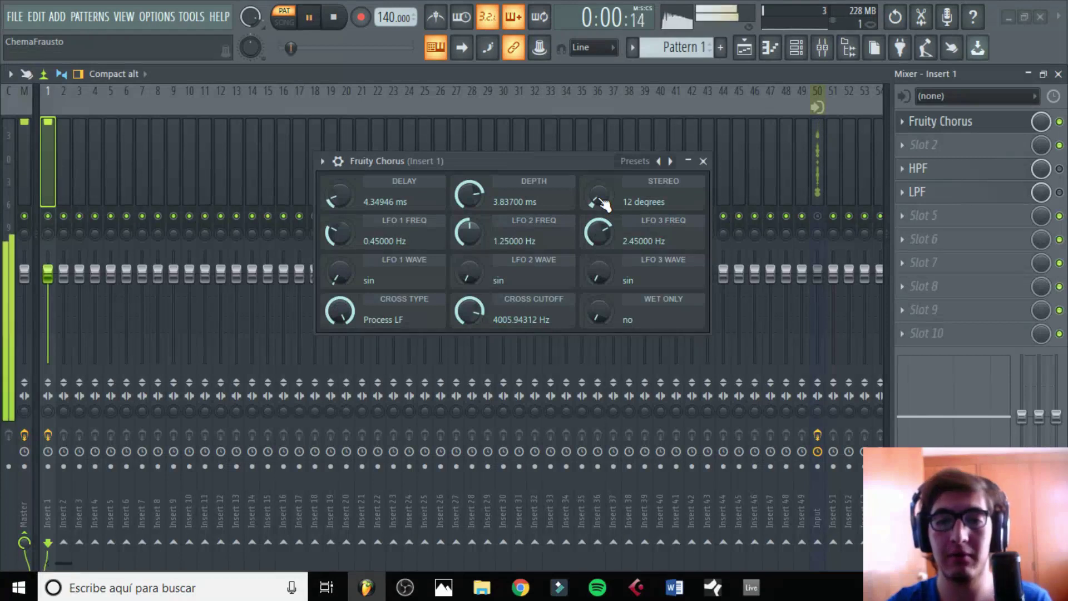
{"action": "left_click_drag", "start_coordinate": [600, 200], "coordinate": [600, 106]}
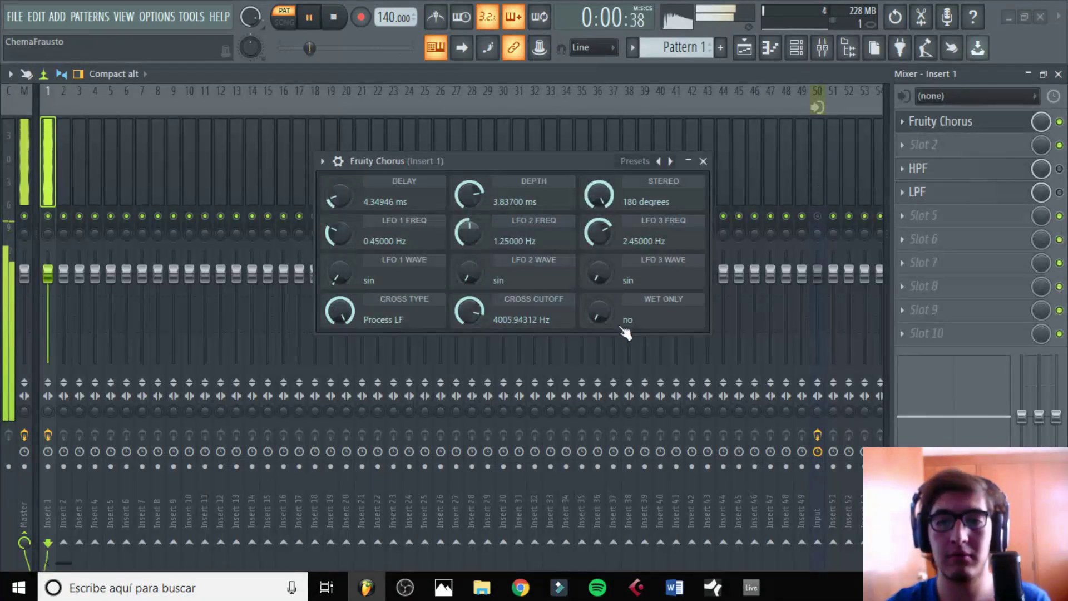
{"action": "left_click_drag", "start_coordinate": [606, 204], "coordinate": [605, 296]}
{"action": "key", "text": "space"}
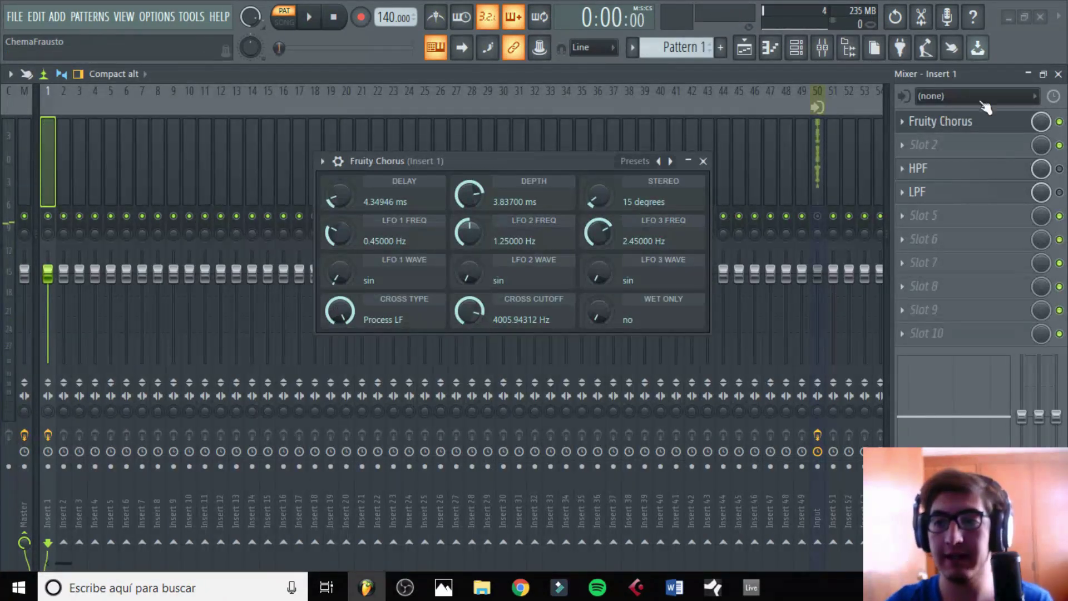
Play the pattern to compare its sound with Fruity Chorus bypassed and enabled on Insert 1.
{"action": "left_click", "coordinate": [1059, 122]}
{"action": "key", "text": "space"}
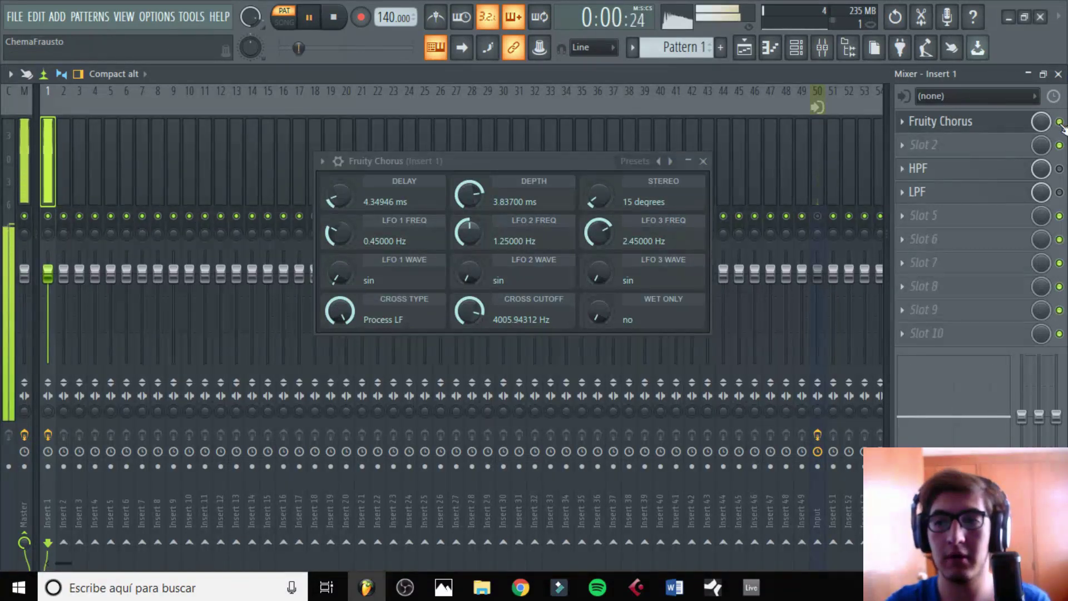
{"action": "key", "text": "space"}
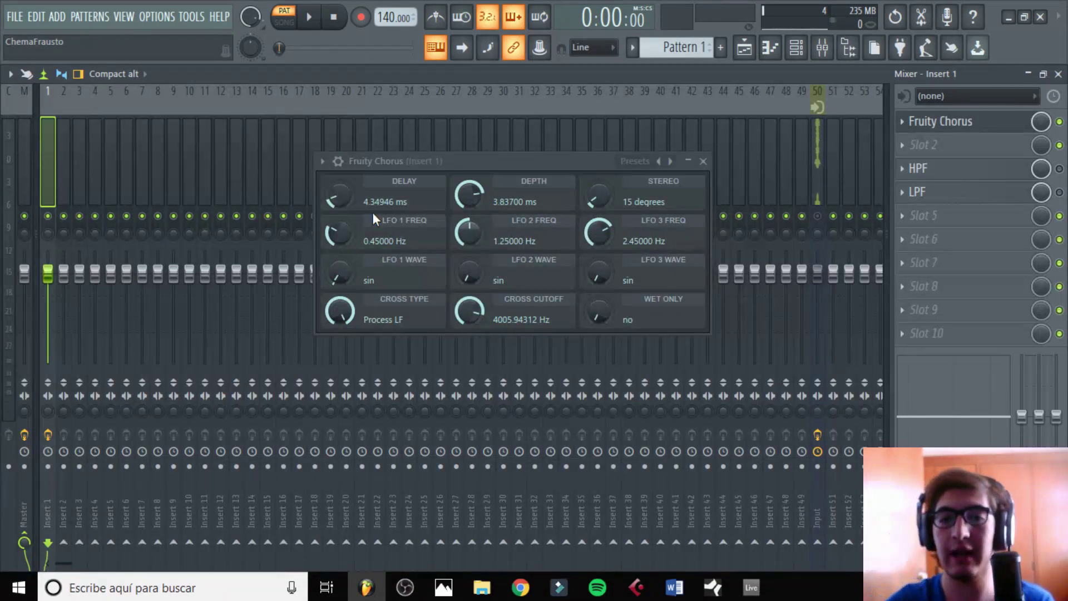
Lower the LFO 1 frequency to 0 Hz and raise it to 5 Hz, keeping the sin wave.
{"action": "left_click_drag", "start_coordinate": [339, 233], "coordinate": [339, 278]}
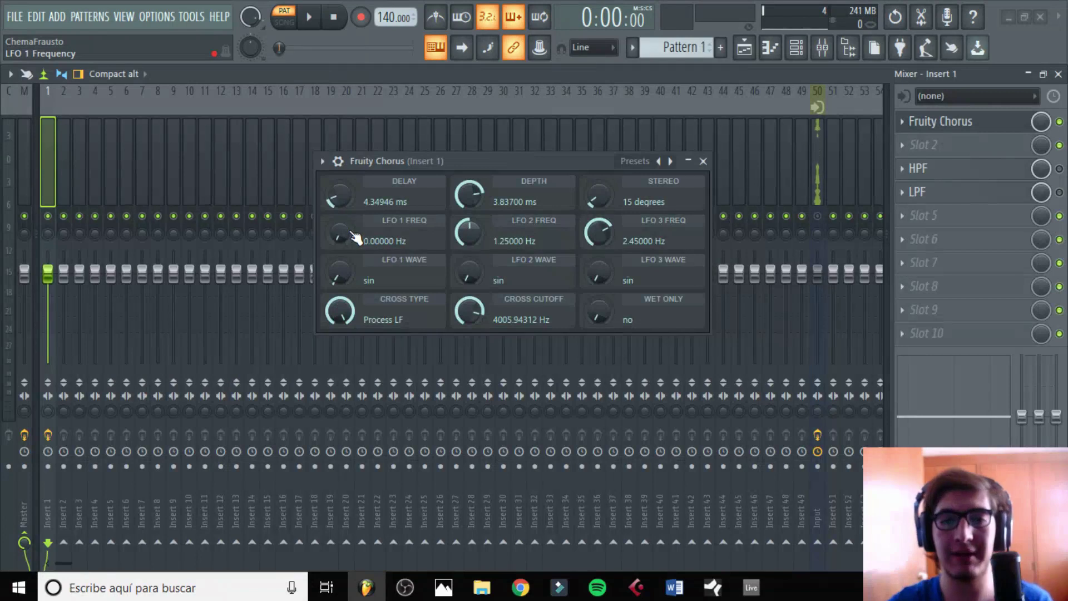
{"action": "left_click_drag", "start_coordinate": [355, 238], "coordinate": [355, 173]}
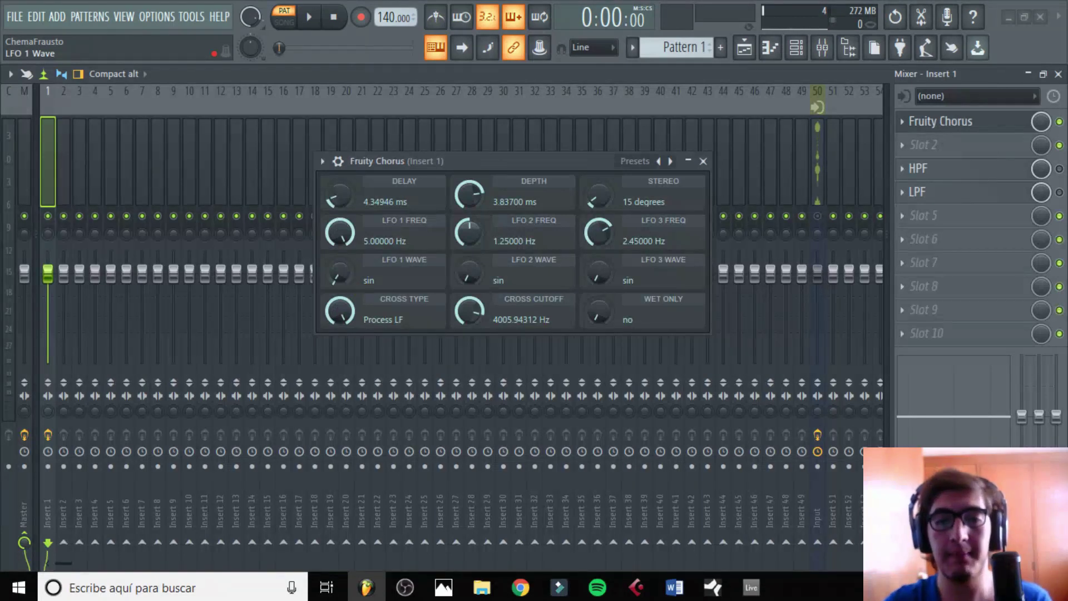
{"action": "mouse_move", "coordinate": [346, 283]}
{"action": "left_mouse_down"}
{"action": "mouse_move", "coordinate": [346, 295]}
{"action": "mouse_move", "coordinate": [346, 273]}
{"action": "mouse_move", "coordinate": [352, 285]}
{"action": "left_mouse_up"}
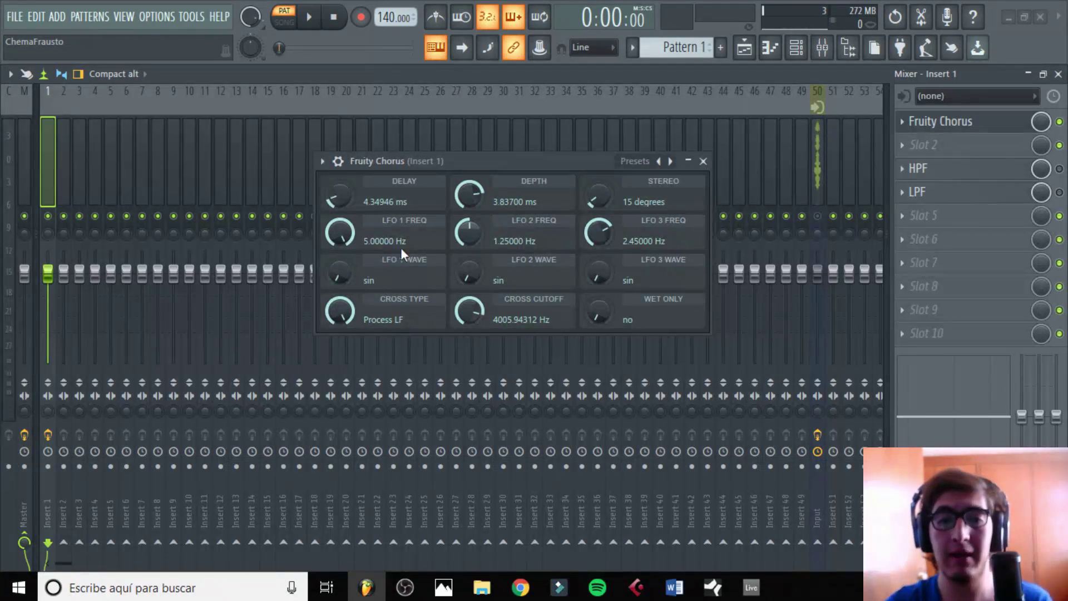
{"action": "mouse_move", "coordinate": [340, 233]}
{"action": "left_mouse_down"}
{"action": "mouse_move", "coordinate": [340, 244]}
{"action": "mouse_move", "coordinate": [353, 235]}
{"action": "left_mouse_up"}
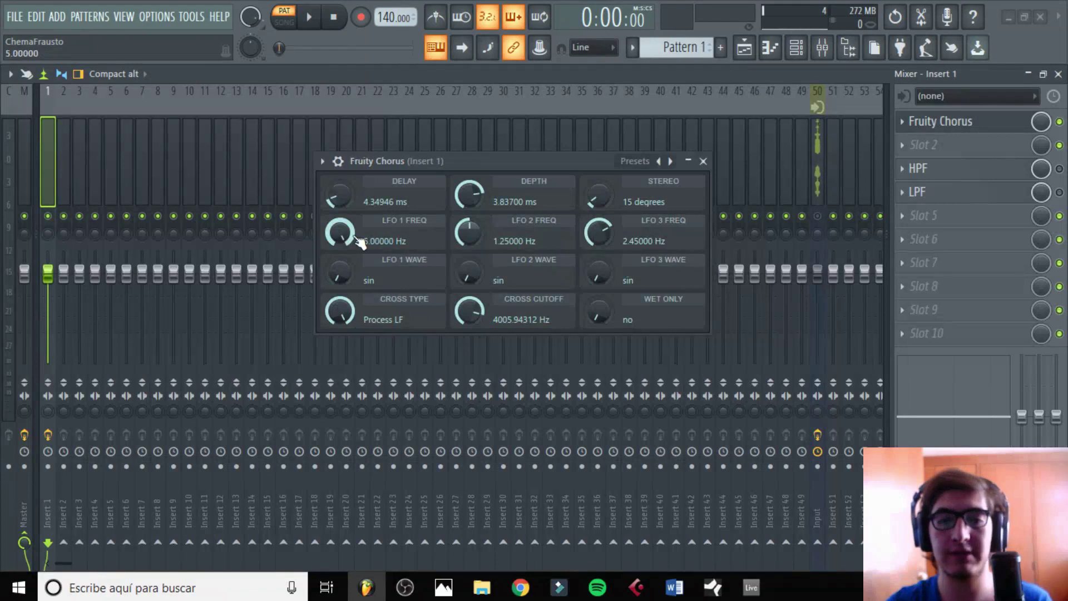
Try the other LFO 1 wave shapes: sin^3, multi-sin and multi-sin^3.
{"action": "left_click_drag", "start_coordinate": [346, 280], "coordinate": [365, 298]}
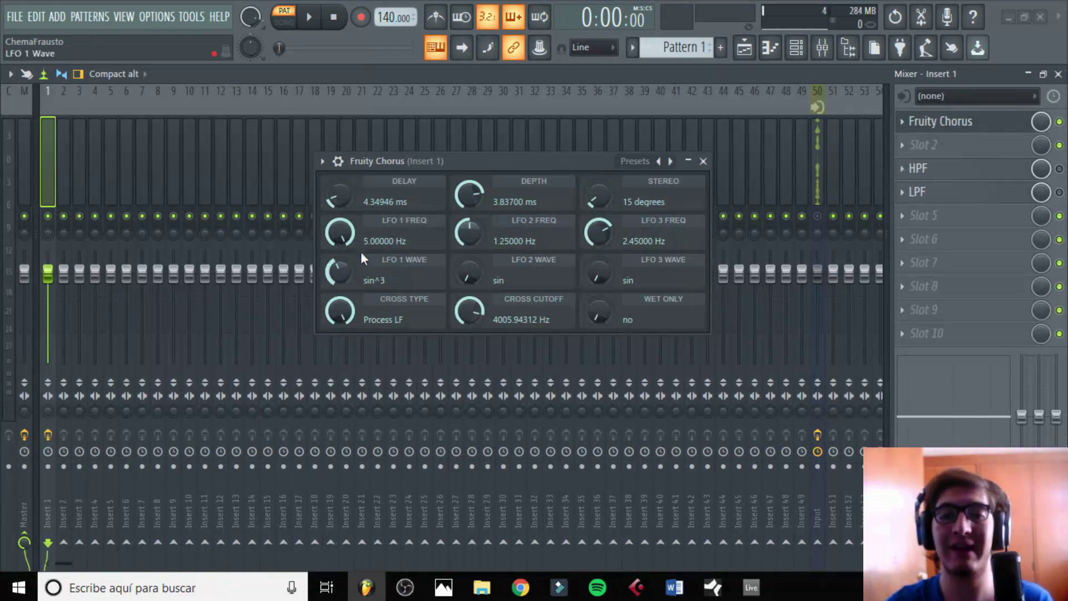
{"action": "left_click_drag", "start_coordinate": [349, 270], "coordinate": [349, 261]}
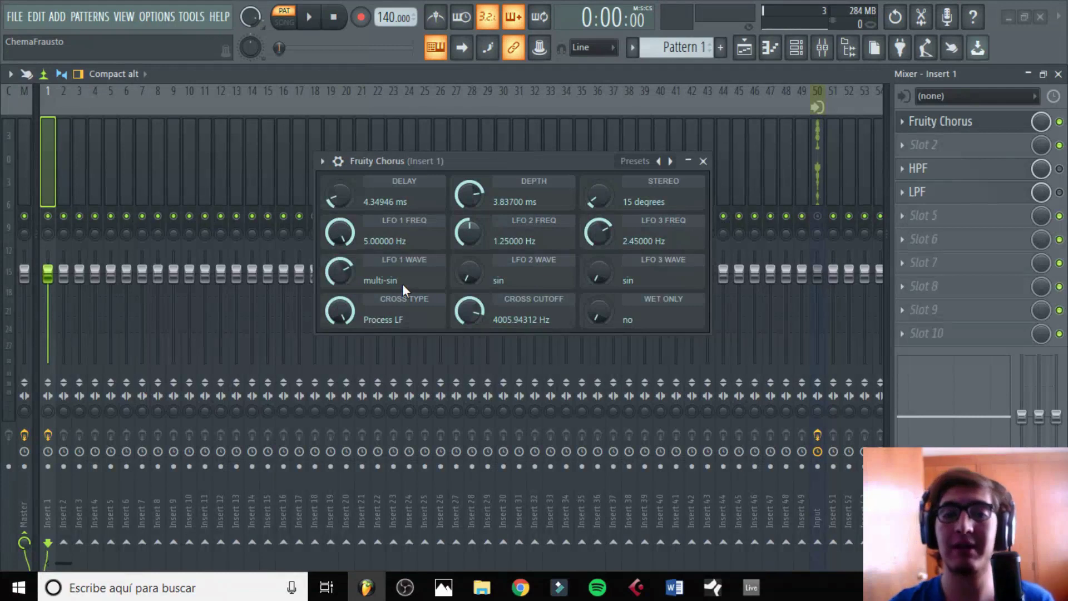
{"action": "left_click_drag", "start_coordinate": [341, 281], "coordinate": [340, 271]}
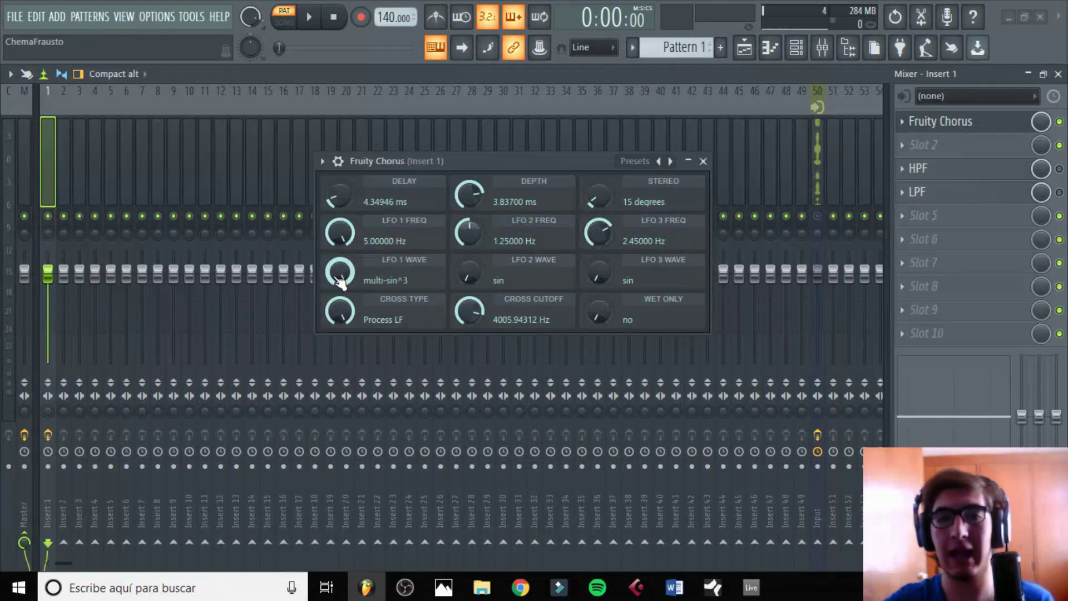
{"action": "mouse_move", "coordinate": [338, 279]}
{"action": "left_mouse_down"}
{"action": "mouse_move", "coordinate": [337, 295]}
{"action": "mouse_move", "coordinate": [340, 276]}
{"action": "left_mouse_up"}
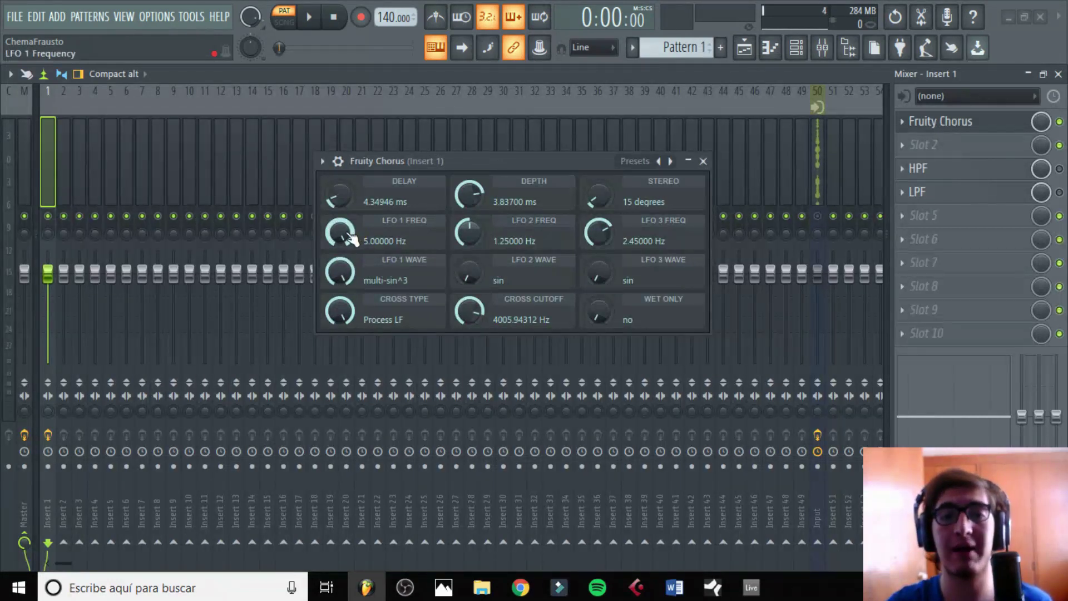
Return LFO 1 to a sin wave at about 0.93 Hz and set the cross type to Process HF.
{"action": "left_click_drag", "start_coordinate": [350, 239], "coordinate": [340, 311]}
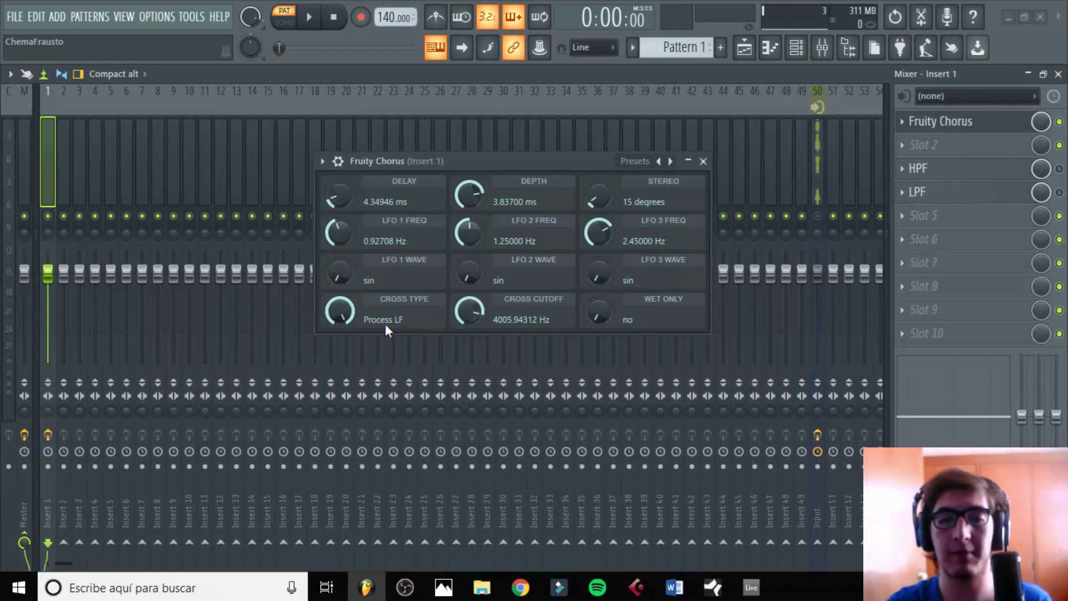
{"action": "left_click_drag", "start_coordinate": [349, 312], "coordinate": [348, 328]}
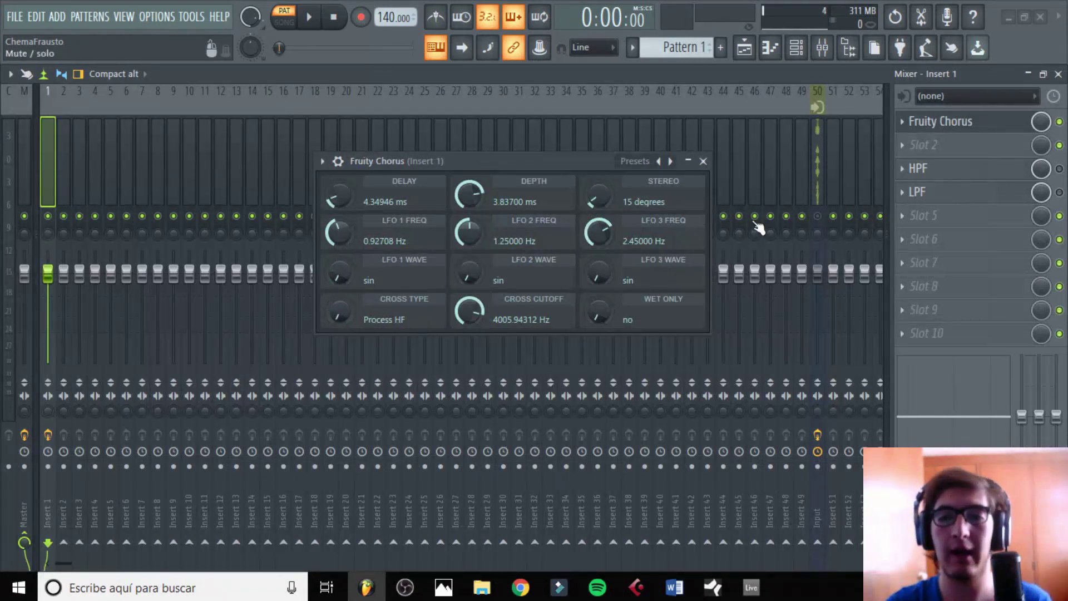
Open the HPF equalizer below the Fruity Chorus window and move its high-pass cutoff up between the 200 and 500 Hz marks.
{"action": "left_click", "coordinate": [934, 168]}
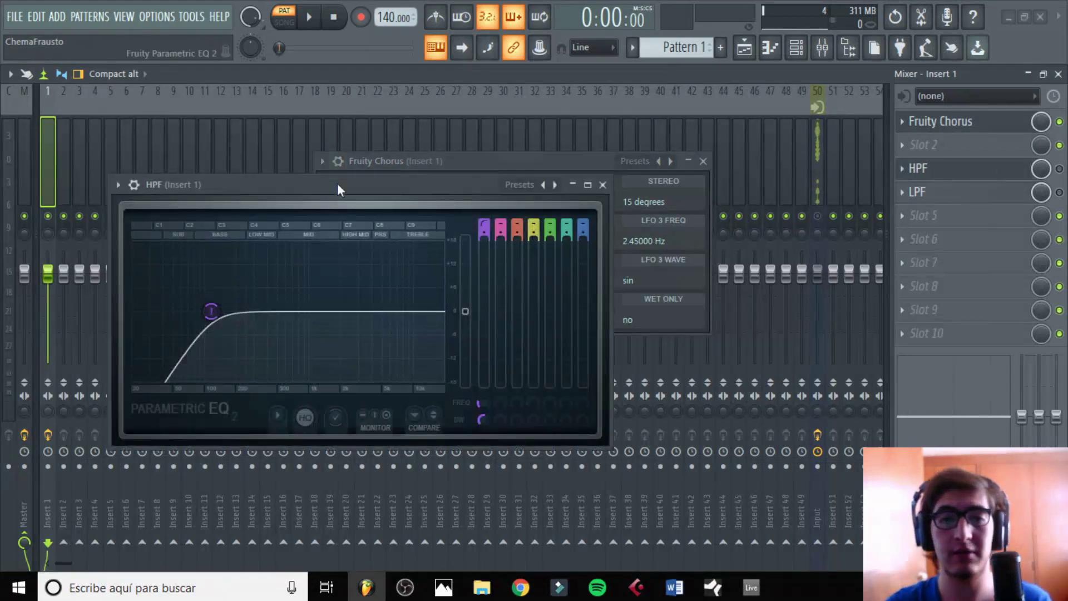
{"action": "left_click_drag", "start_coordinate": [383, 163], "coordinate": [320, 33]}
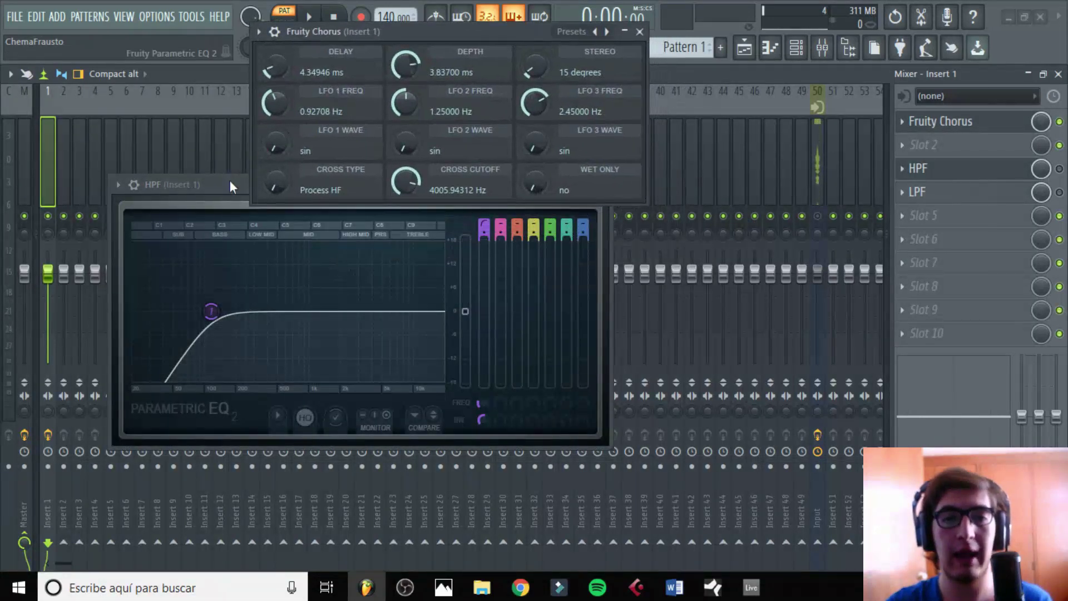
{"action": "left_click_drag", "start_coordinate": [230, 181], "coordinate": [325, 229]}
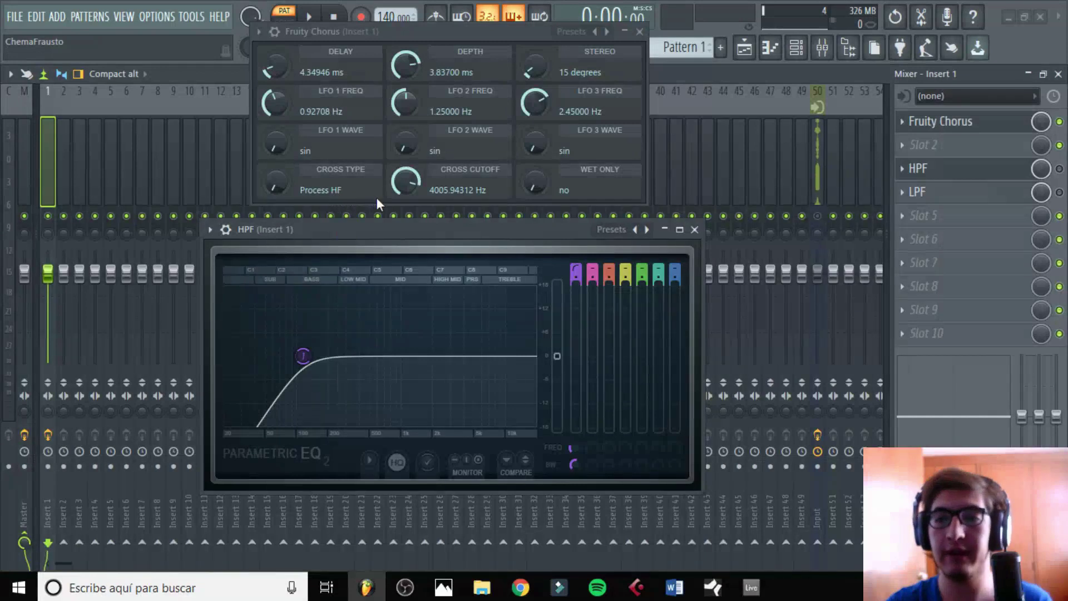
{"action": "left_click_drag", "start_coordinate": [303, 355], "coordinate": [351, 356]}
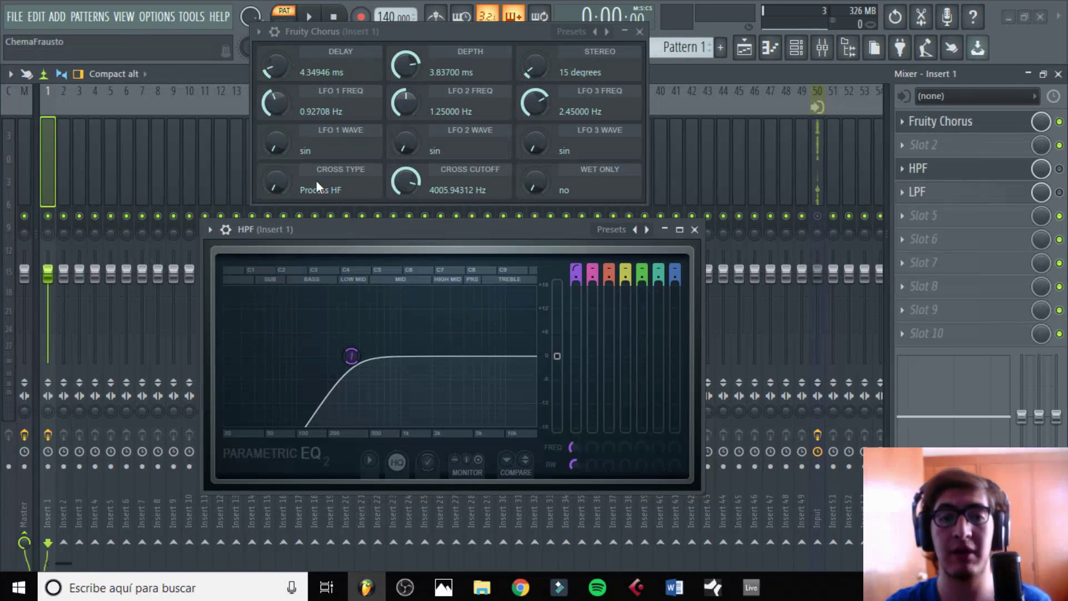
Set the cross type to Process LF and lower the LPF equalizer's low-pass cutoff to between the 1k and 2k marks below the chorus window.
{"action": "left_click_drag", "start_coordinate": [284, 188], "coordinate": [284, 146]}
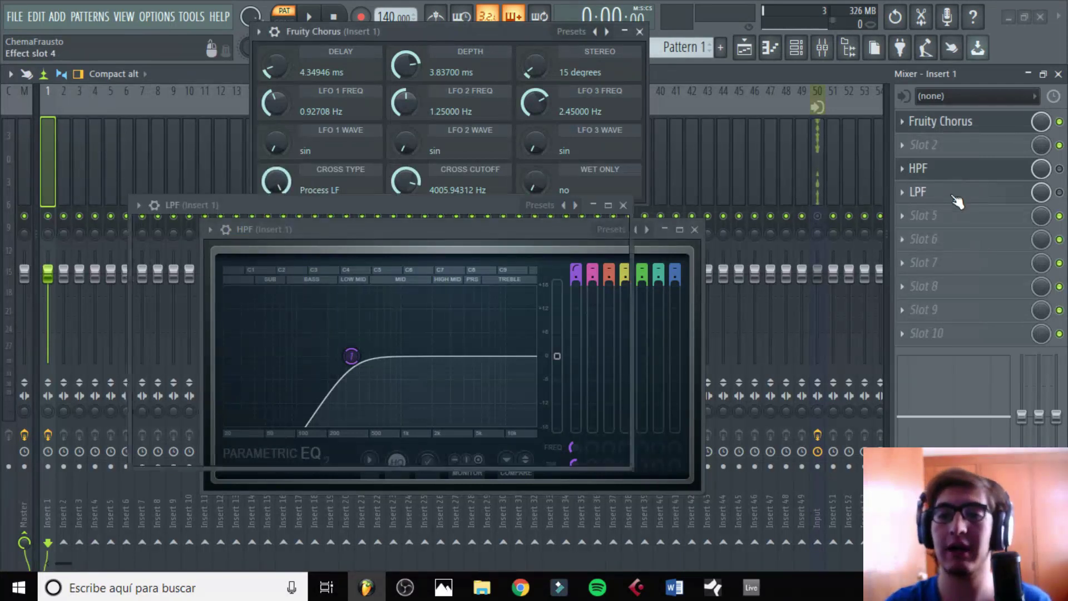
{"action": "left_click", "coordinate": [918, 192]}
{"action": "left_click_drag", "start_coordinate": [422, 223], "coordinate": [482, 239]}
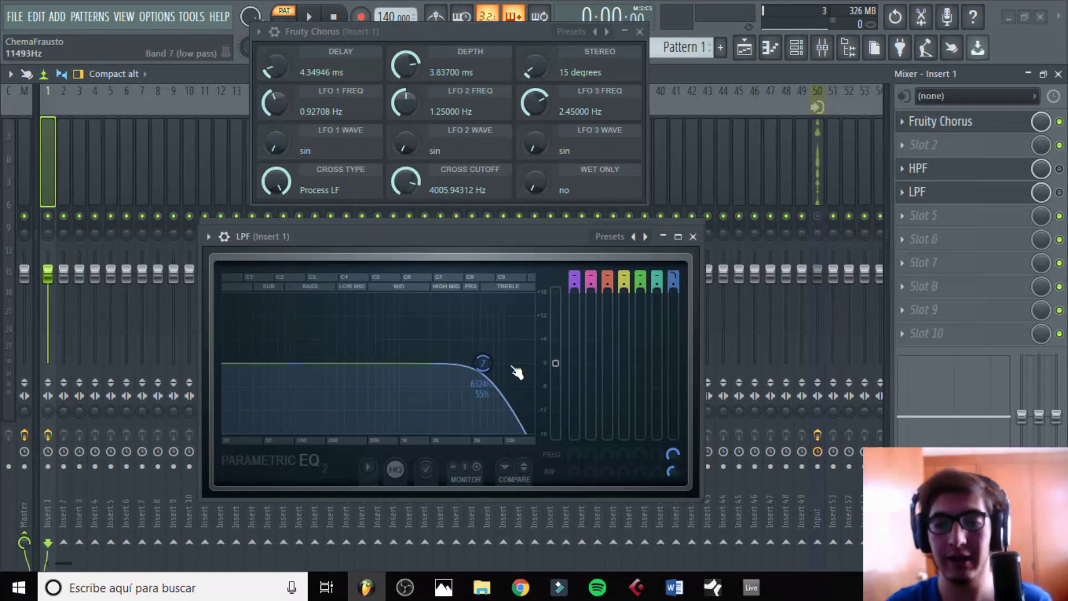
{"action": "left_click_drag", "start_coordinate": [483, 364], "coordinate": [427, 364]}
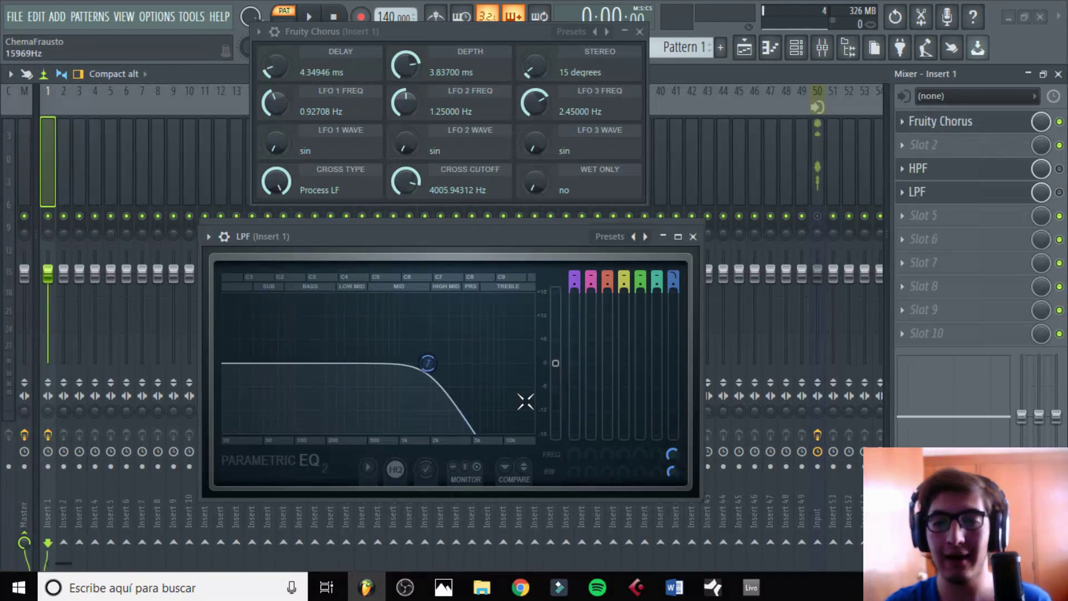
Raise the cross cutoff to about 12544 Hz and toggle wet only on and off, playing the pattern and ending with wet only set to yes.
{"action": "mouse_move", "coordinate": [421, 191]}
{"action": "left_mouse_down"}
{"action": "mouse_move", "coordinate": [421, 237]}
{"action": "mouse_move", "coordinate": [421, 189]}
{"action": "left_mouse_up"}
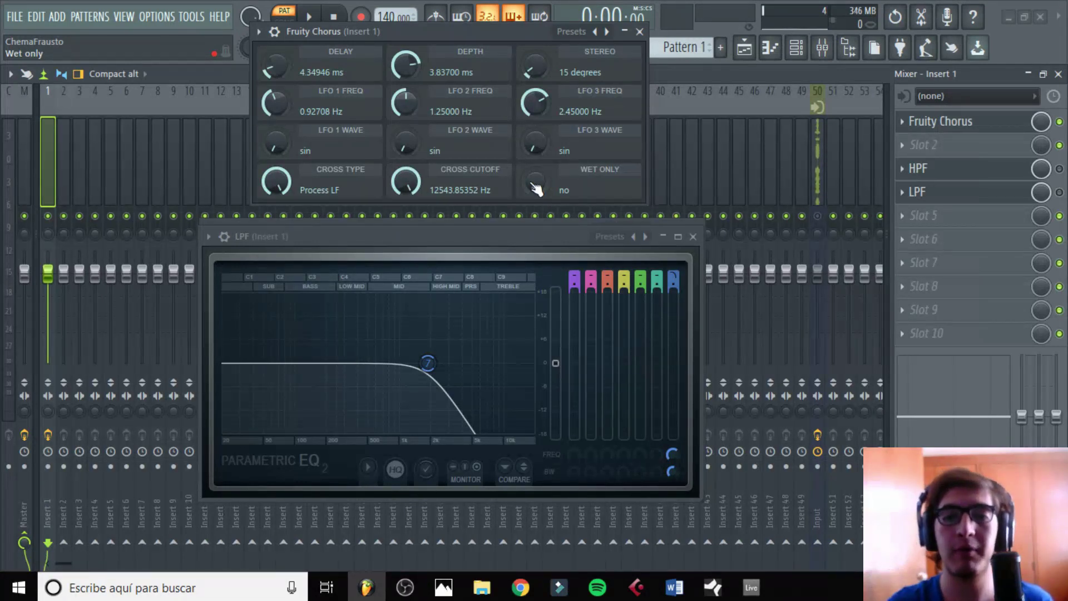
{"action": "left_click_drag", "start_coordinate": [536, 182], "coordinate": [536, 151]}
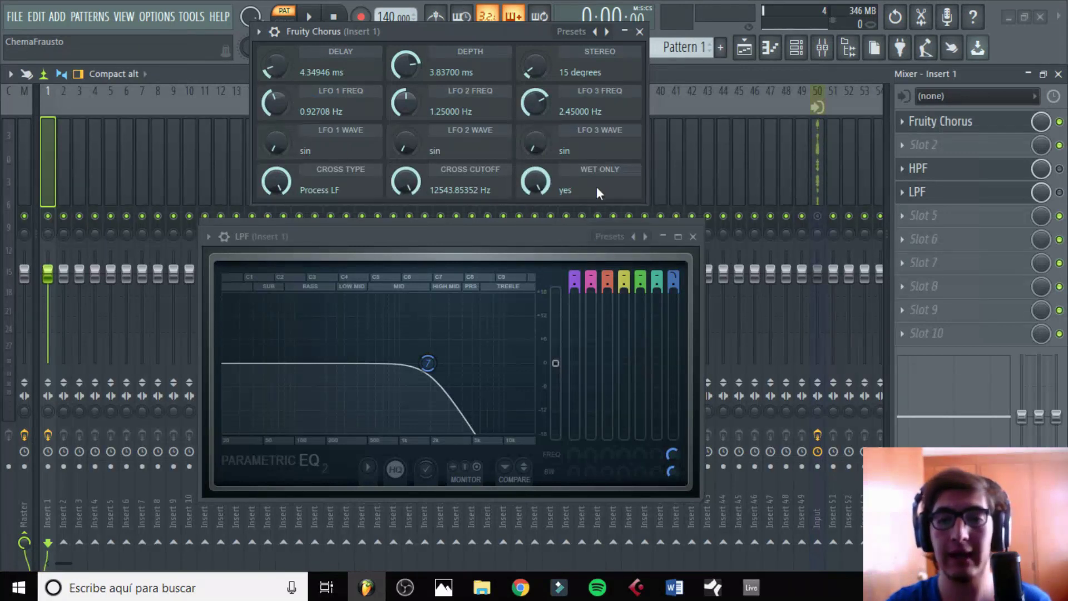
{"action": "scroll", "coordinate": [552, 180], "scroll_direction": "down", "scroll_amount": 2}
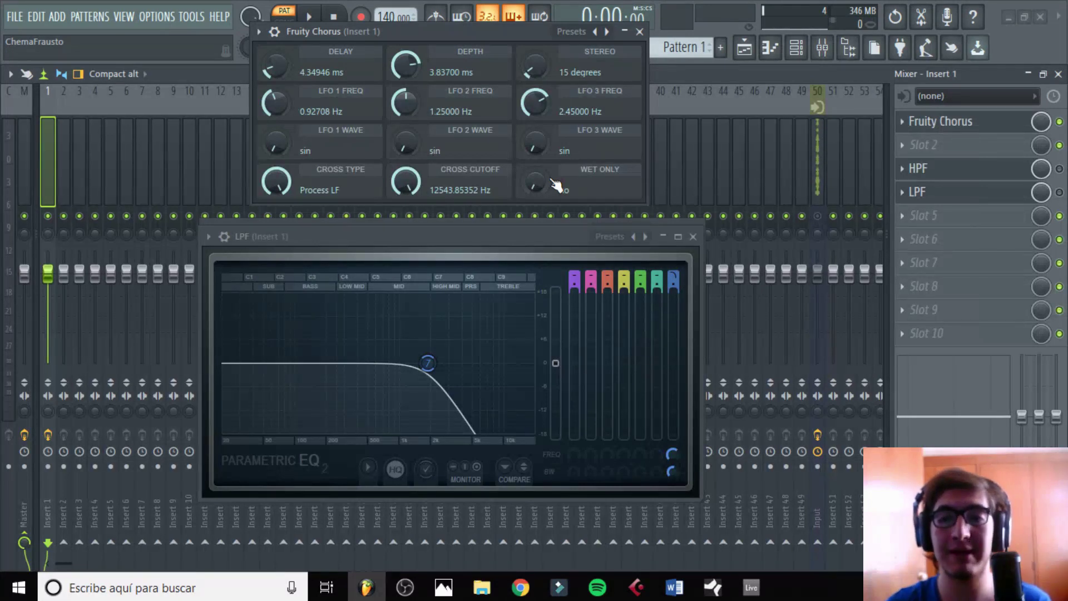
{"action": "key", "text": "space"}
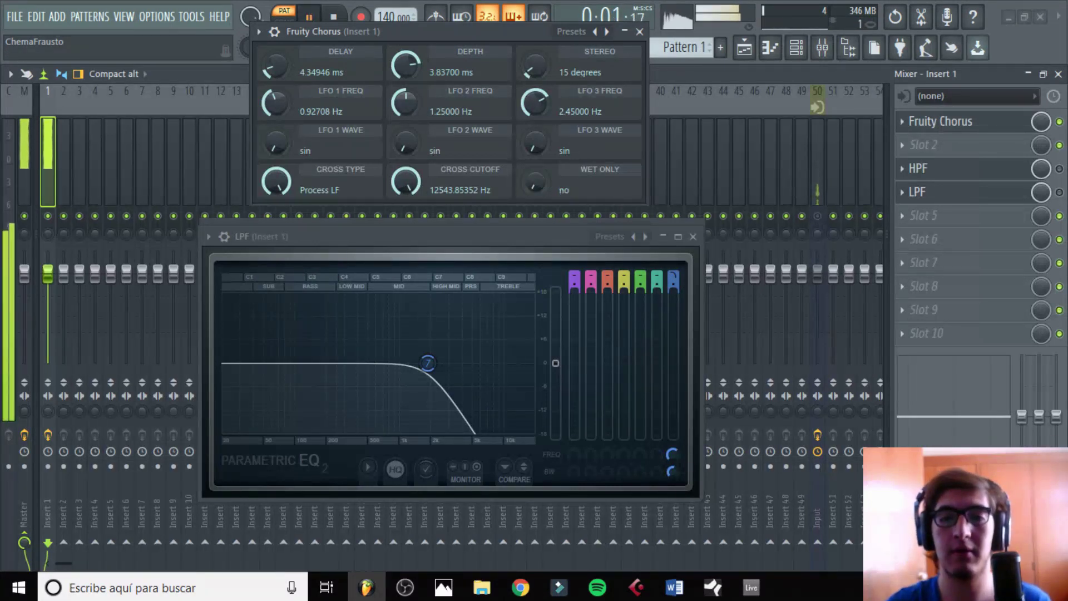
{"action": "scroll", "coordinate": [551, 180], "scroll_direction": "up", "scroll_amount": 2}
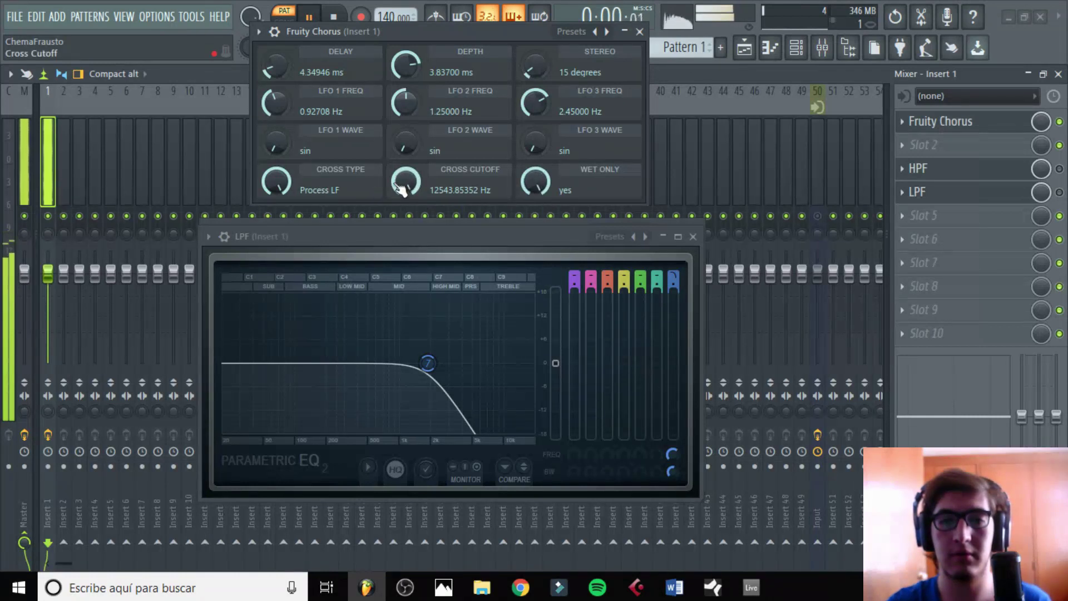
During playback, lower the cross cutoff to about 470 Hz, switch the cross type to Process HF and raise the LFO 1 frequency to about 3.01 Hz.
{"action": "left_click_drag", "start_coordinate": [396, 184], "coordinate": [396, 234]}
{"action": "left_click_drag", "start_coordinate": [273, 182], "coordinate": [274, 228]}
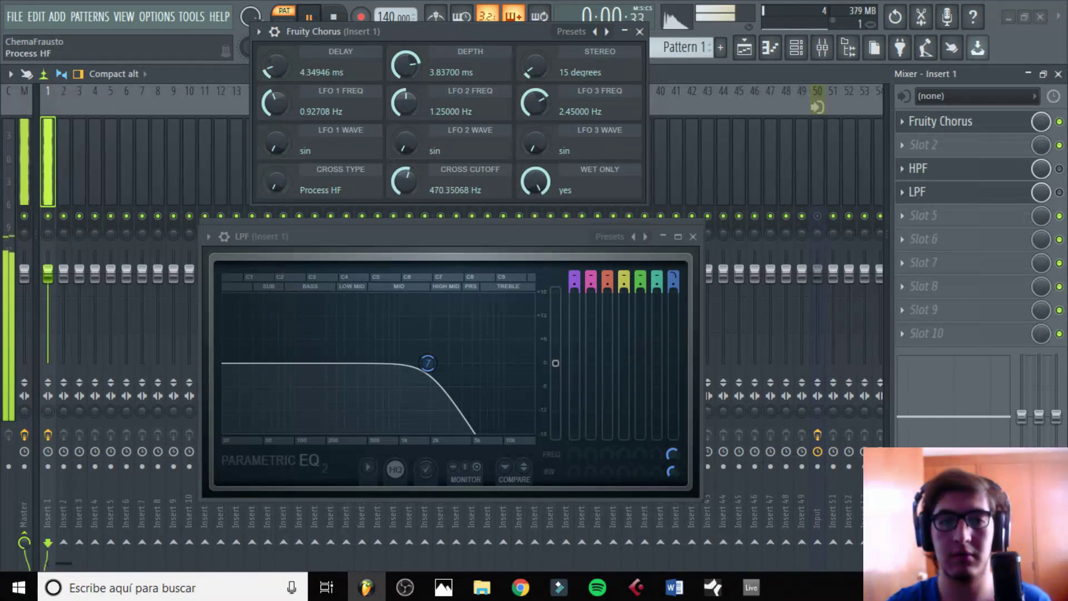
{"action": "left_click_drag", "start_coordinate": [275, 143], "coordinate": [280, 164]}
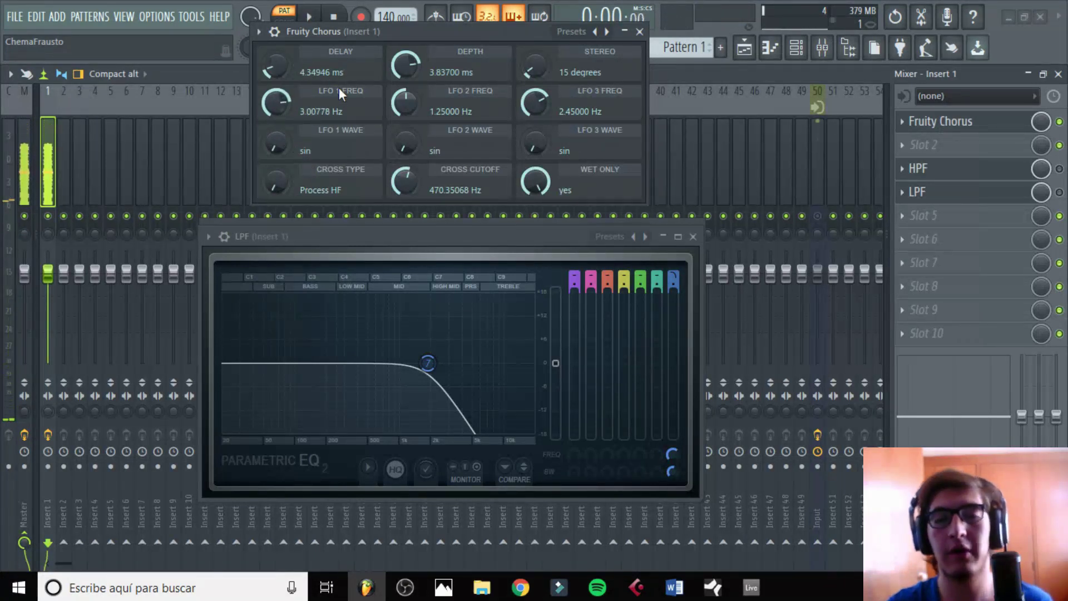